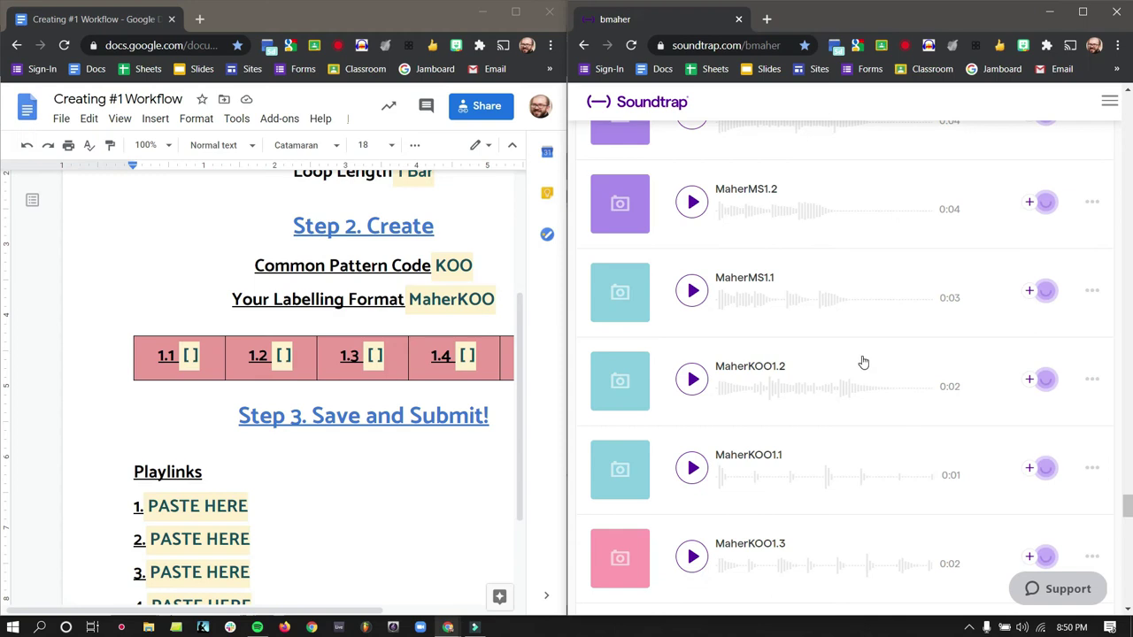
Step: Scroll down the Soundtrap projects page until the MaherKOO1.1 row is visible
{"action": "scroll", "coordinate": [878, 358], "scroll_direction": "down", "scroll_amount": 1}
{"action": "scroll", "coordinate": [879, 357], "scroll_direction": "down", "scroll_amount": 1}
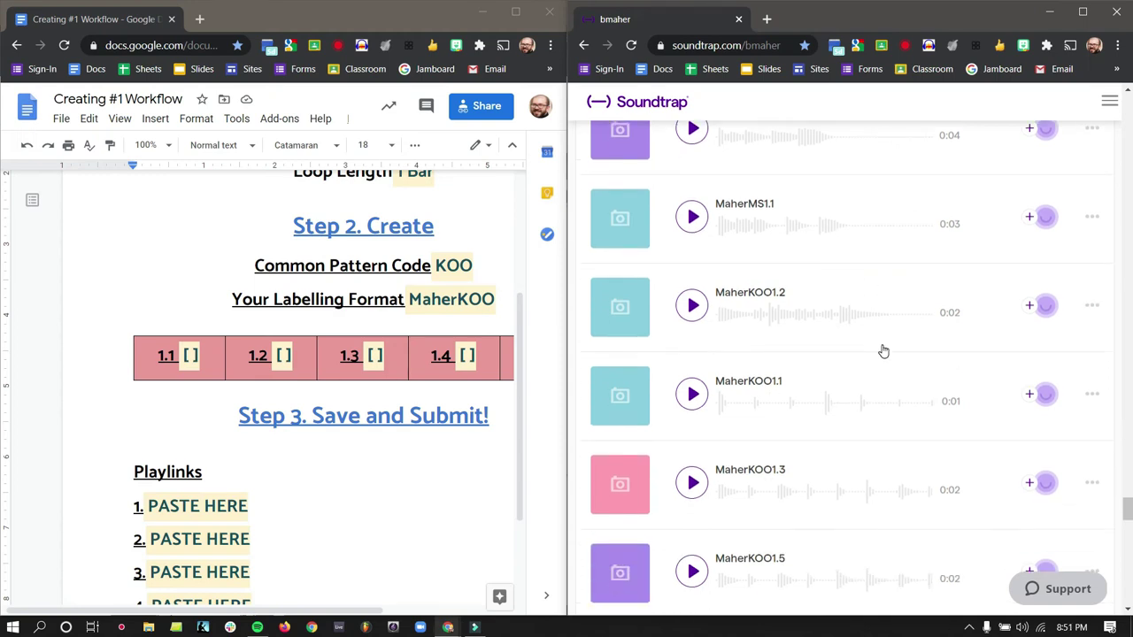
{"action": "scroll", "coordinate": [881, 354], "scroll_direction": "down", "scroll_amount": 1}
{"action": "scroll", "coordinate": [882, 351], "scroll_direction": "down", "scroll_amount": 1}
{"action": "scroll", "coordinate": [885, 345], "scroll_direction": "down", "scroll_amount": 1}
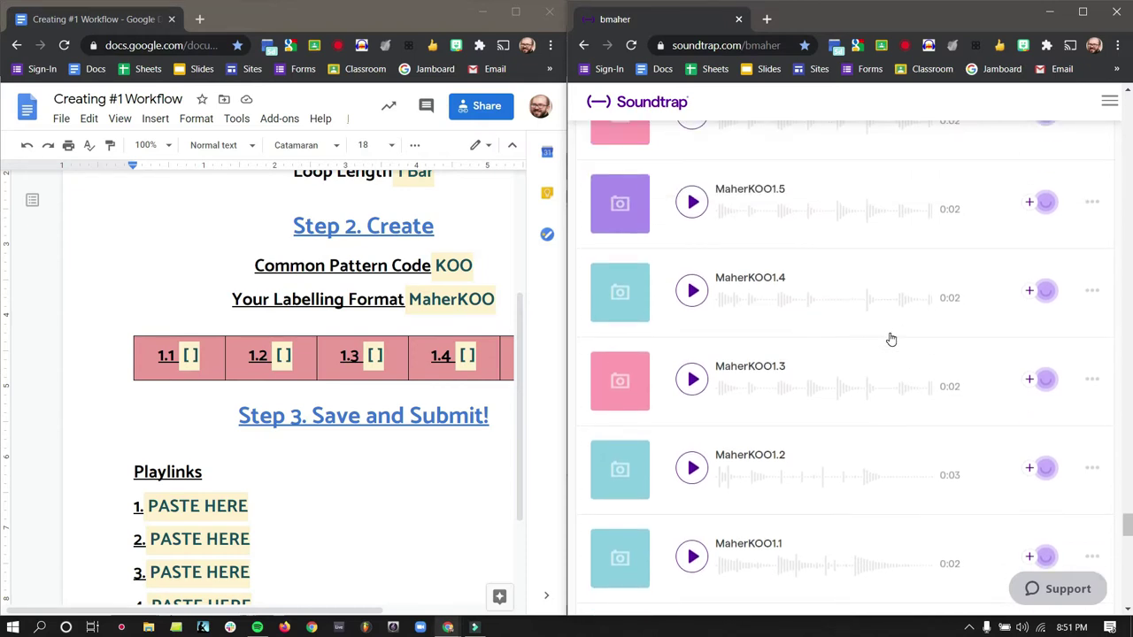
{"action": "scroll", "coordinate": [1062, 515], "scroll_direction": "down", "scroll_amount": 1}
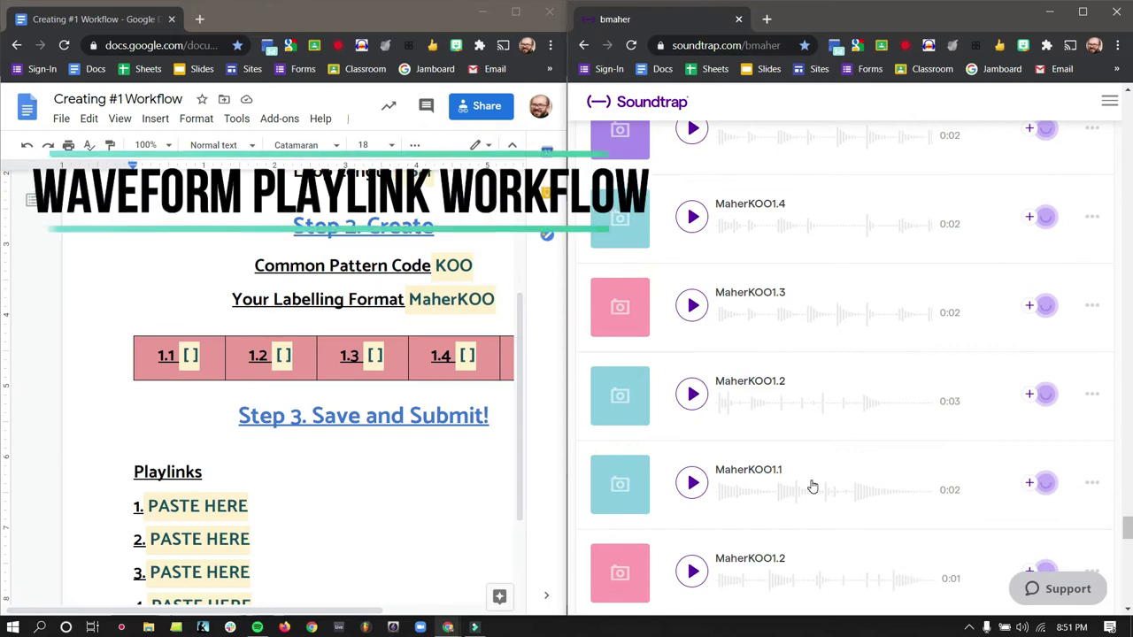
{"action": "mouse_move", "coordinate": [884, 482]}
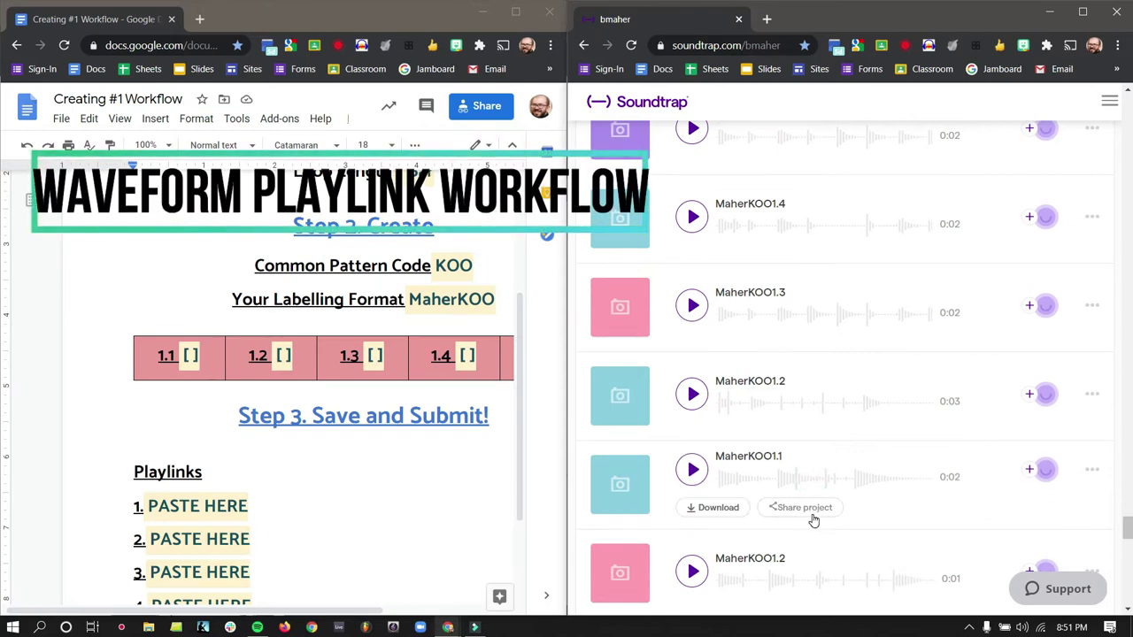
Step: Open the MaherKOO1.1 actions menu and bring its Share project option into view
{"action": "left_click", "coordinate": [1090, 473]}
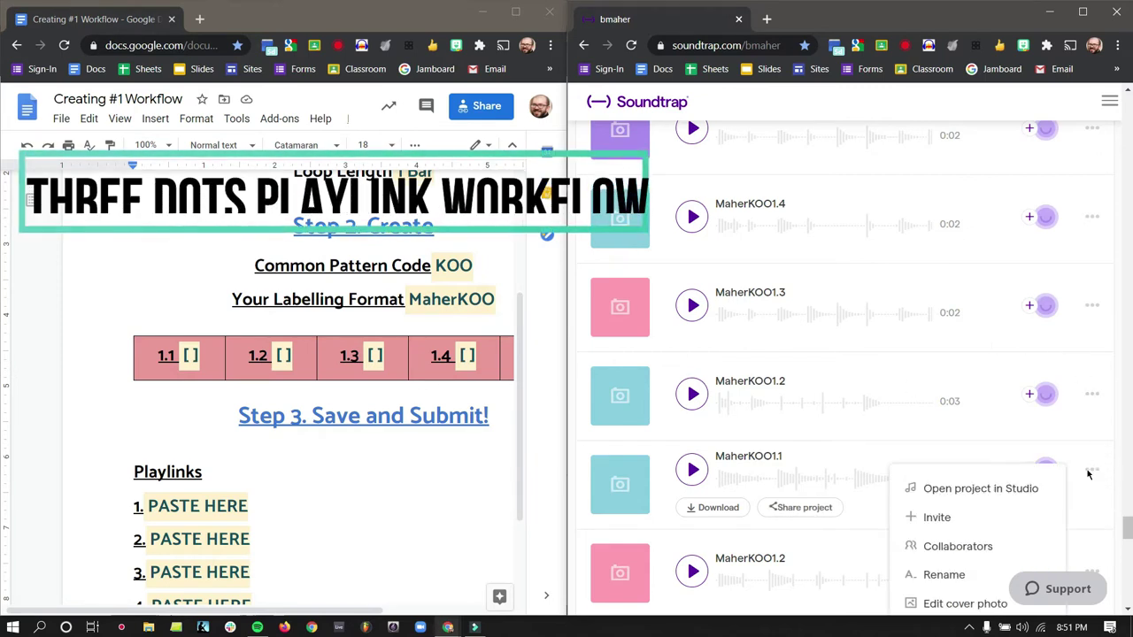
{"action": "scroll", "coordinate": [968, 509], "scroll_direction": "down", "scroll_amount": 1}
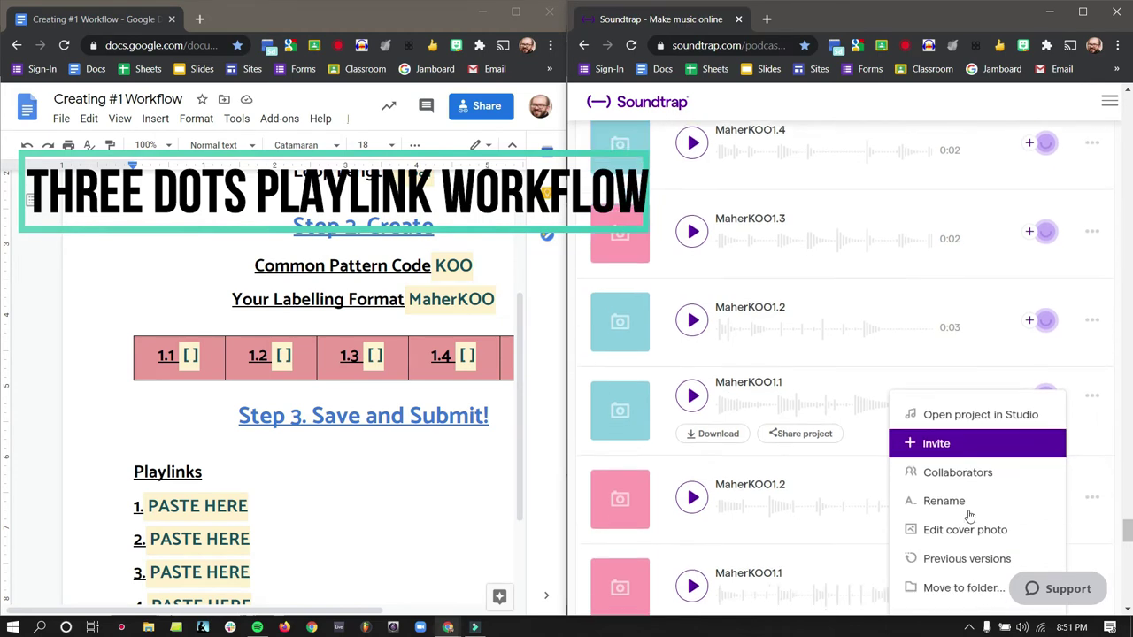
{"action": "scroll", "coordinate": [990, 473], "scroll_direction": "down", "scroll_amount": 1}
{"action": "scroll", "coordinate": [989, 473], "scroll_direction": "down", "scroll_amount": 1}
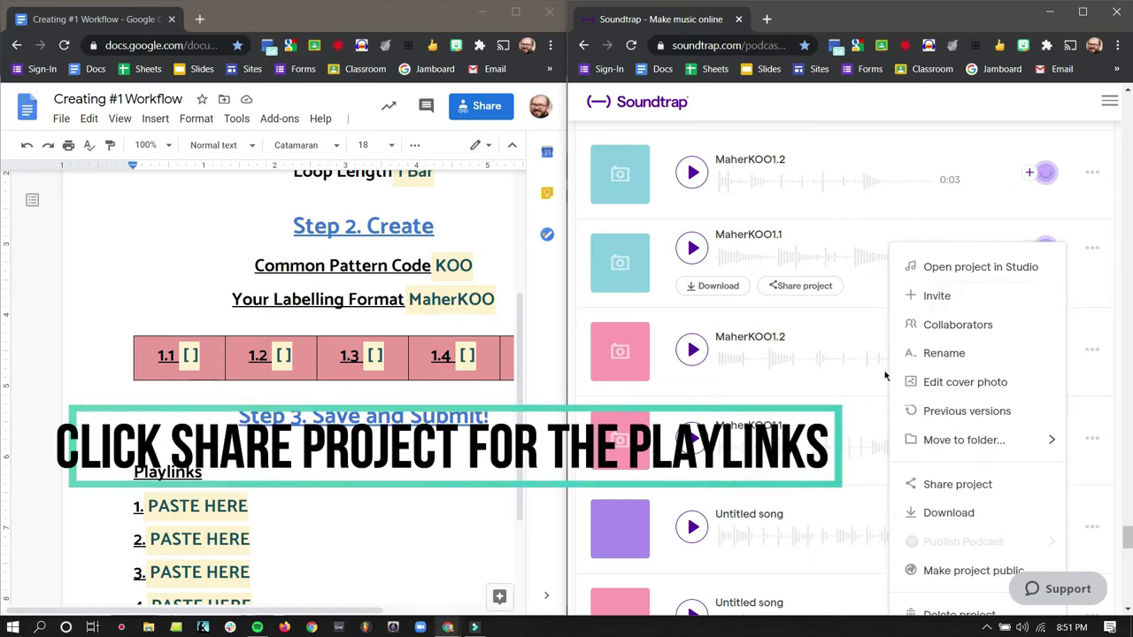
Step: Choose Share project to open the Share MaherKOO1.1 dialog with its secret link
{"action": "left_click", "coordinate": [976, 485]}
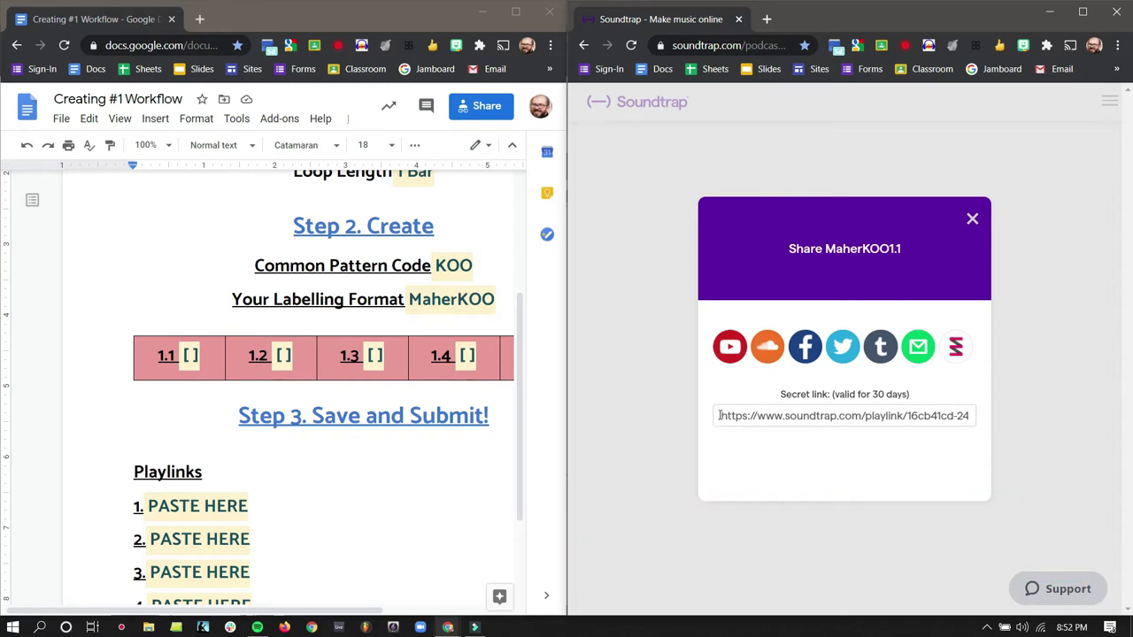
Step: Select the full MaherKOO1.1 secret link URL and copy it
{"action": "left_click", "coordinate": [720, 415]}
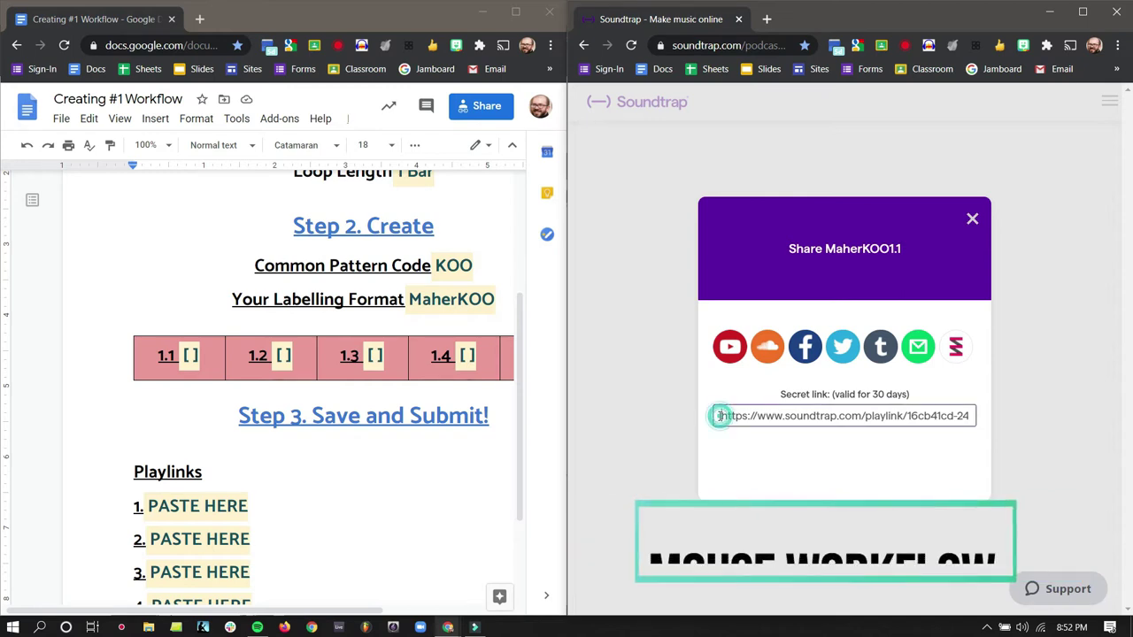
{"action": "left_click_drag", "start_coordinate": [719, 415], "coordinate": [1016, 425]}
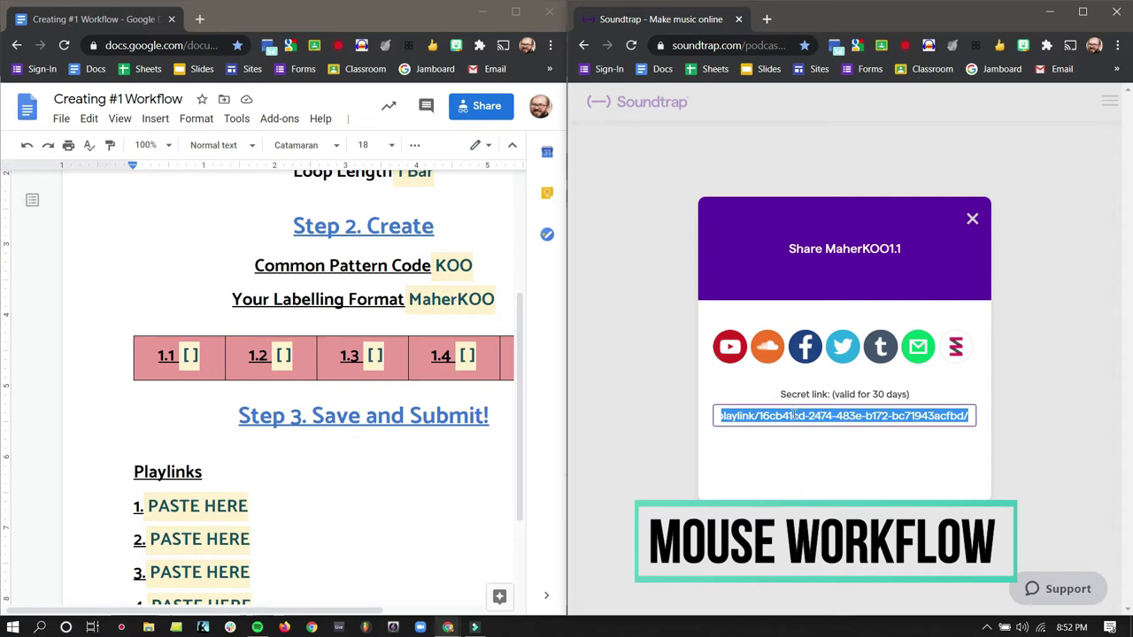
{"action": "right_click", "coordinate": [794, 415]}
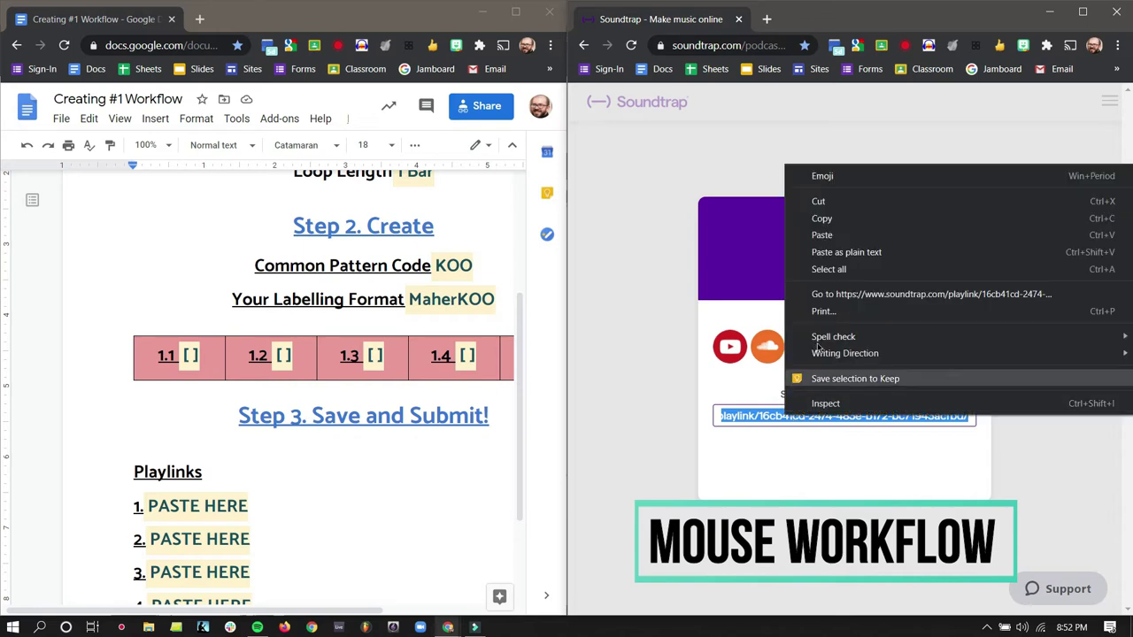
{"action": "left_click", "coordinate": [832, 220]}
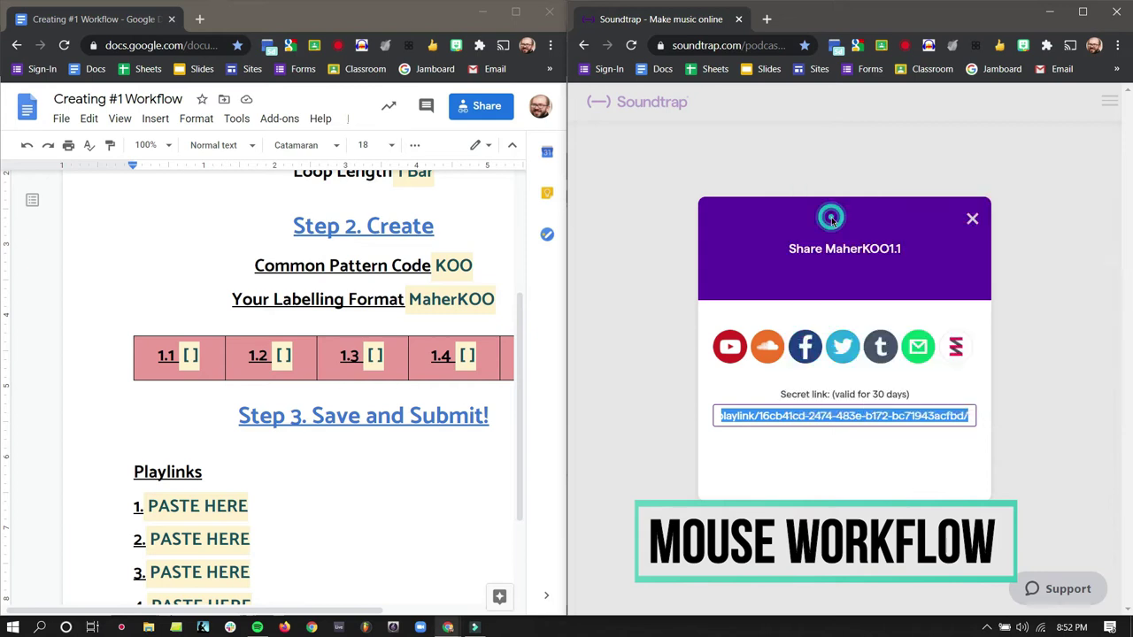
Step: Paste the MaherKOO1.1 playlink over the PASTE HERE placeholder in Playlinks item 1
{"action": "left_click", "coordinate": [263, 509]}
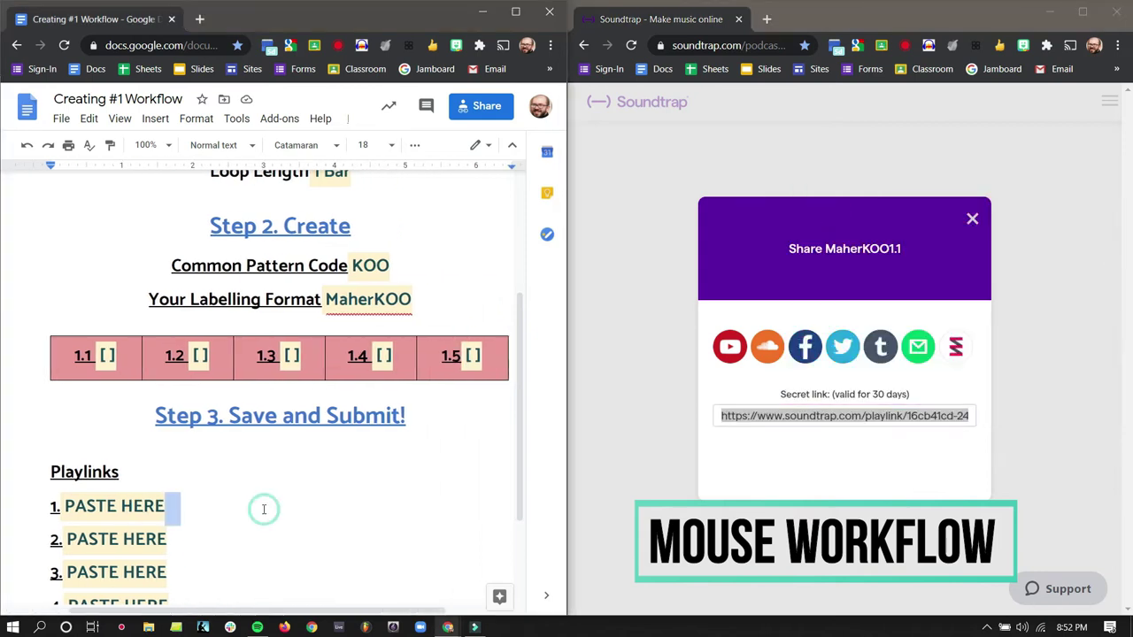
{"action": "left_click", "coordinate": [64, 502]}
{"action": "left_click_drag", "start_coordinate": [65, 502], "coordinate": [159, 505]}
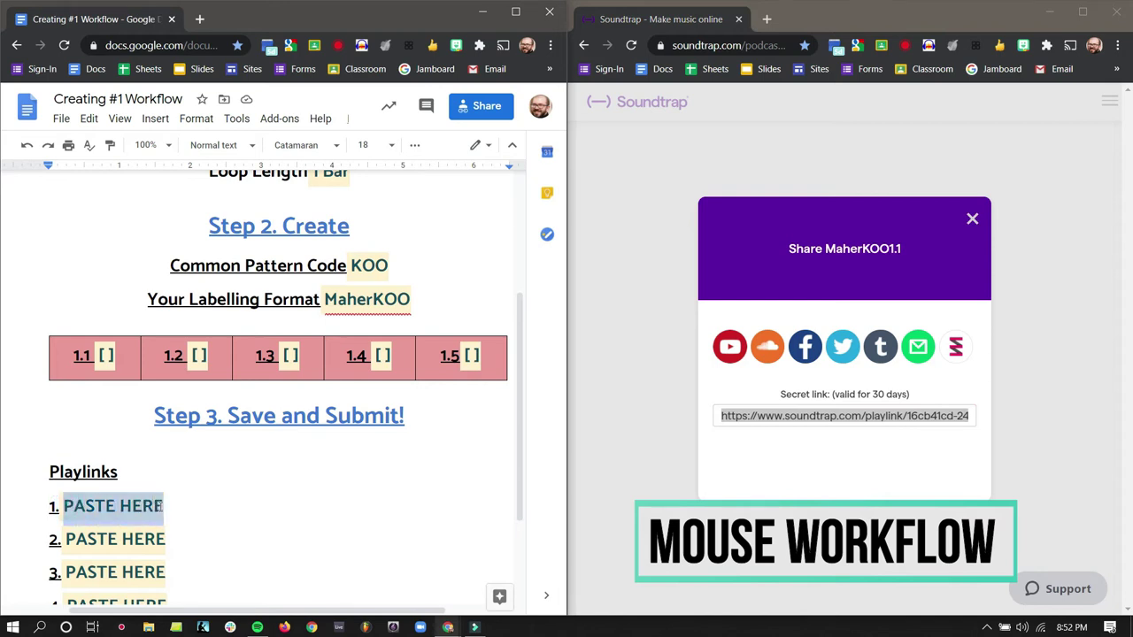
{"action": "right_click", "coordinate": [89, 506]}
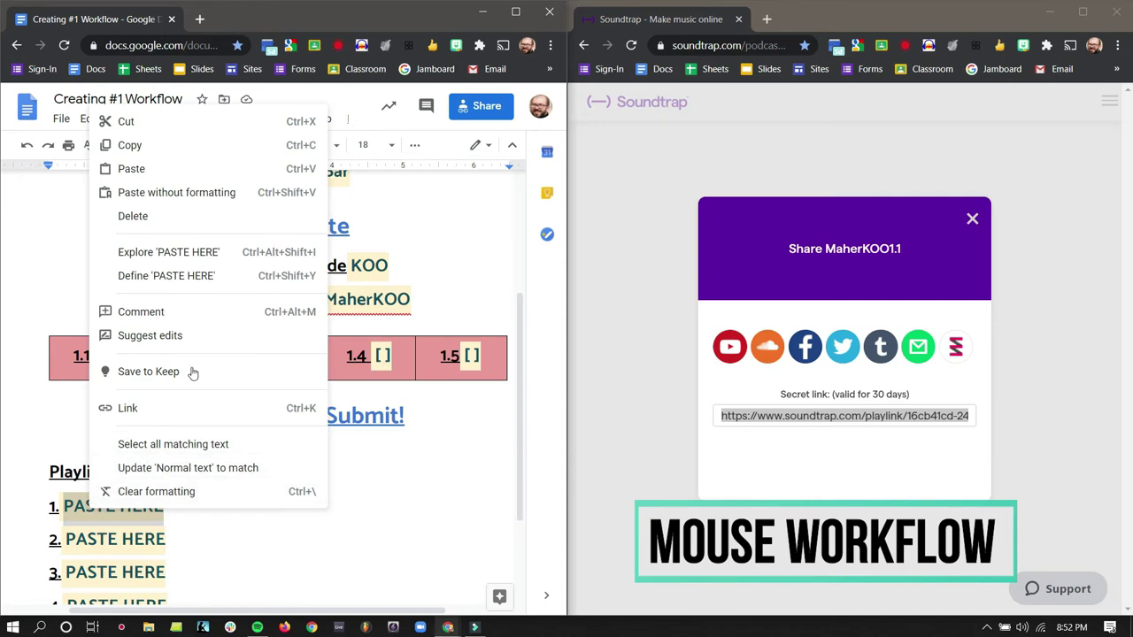
{"action": "left_click", "coordinate": [202, 169]}
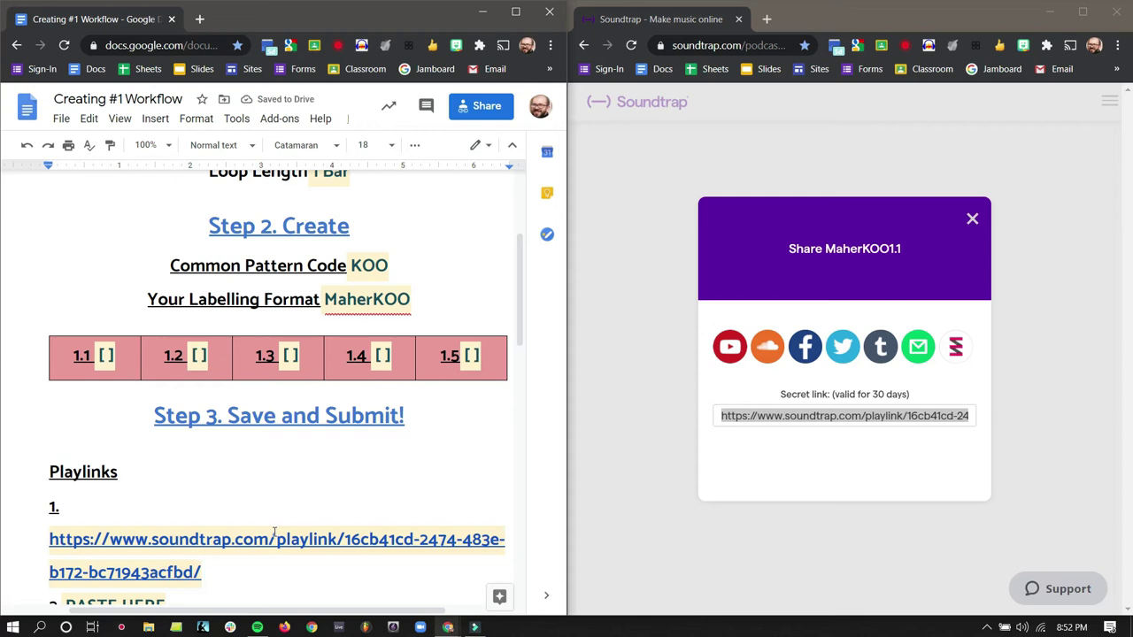
{"action": "scroll", "coordinate": [278, 519], "scroll_direction": "down", "scroll_amount": 2}
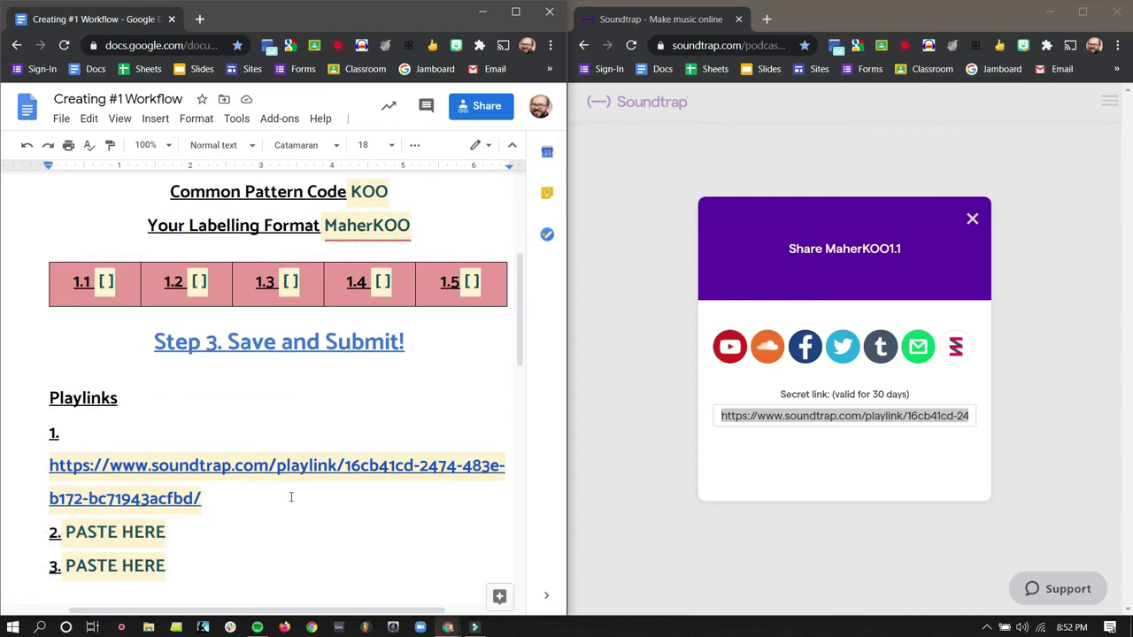
Step: Close the MaherKOO1.1 share window, open sharing for MaherKOO1.2 and copy its secret link
{"action": "left_click", "coordinate": [975, 227]}
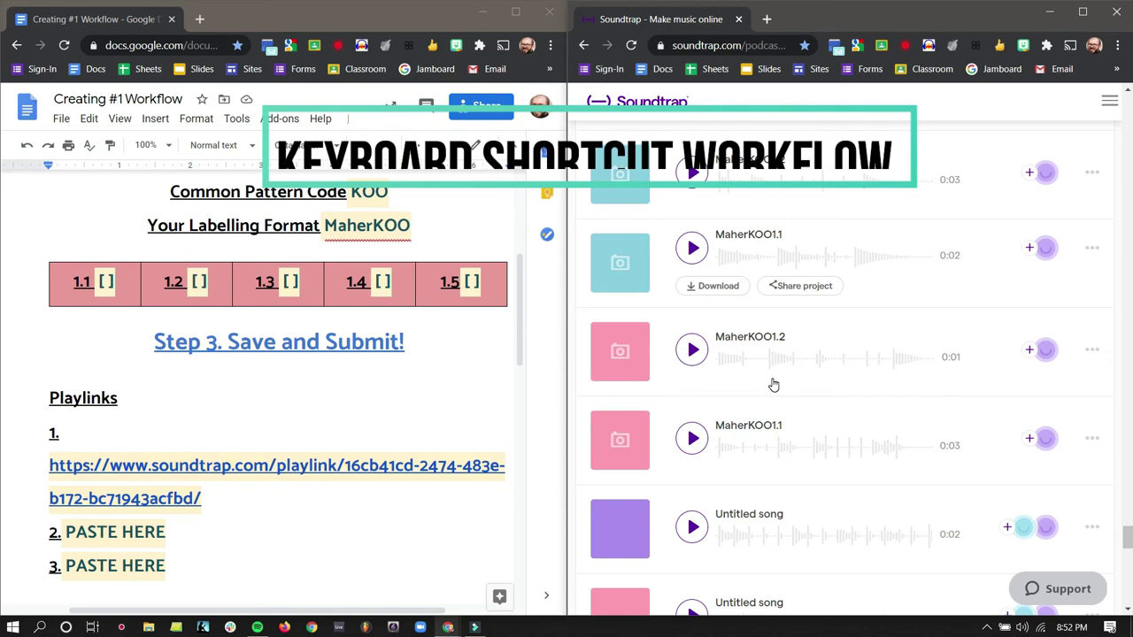
{"action": "left_click", "coordinate": [849, 335]}
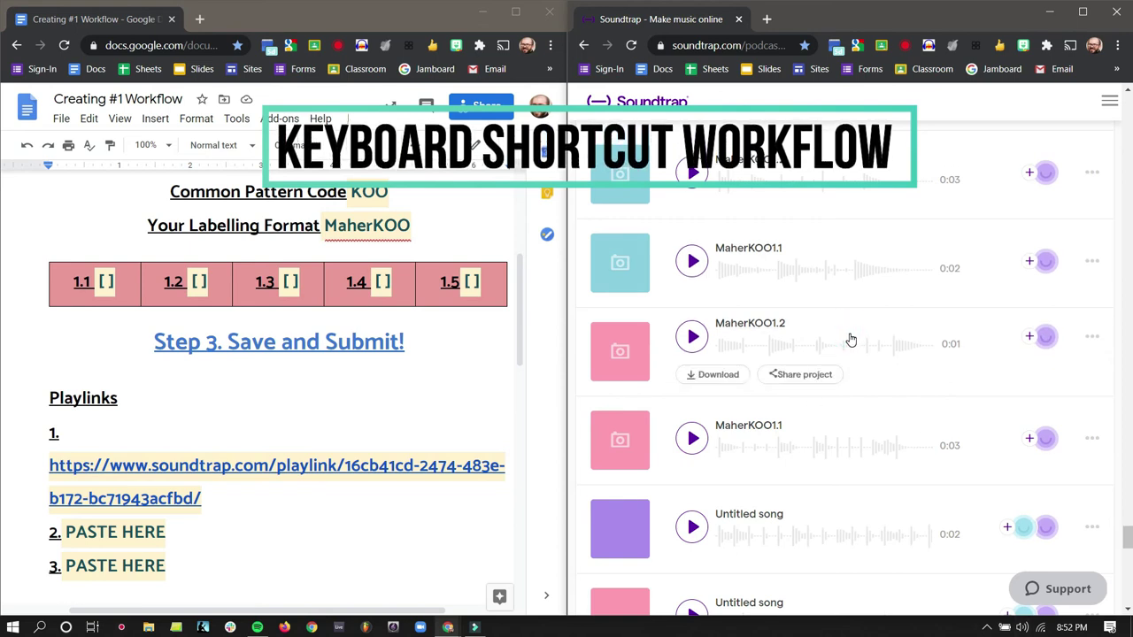
{"action": "left_click", "coordinate": [819, 375]}
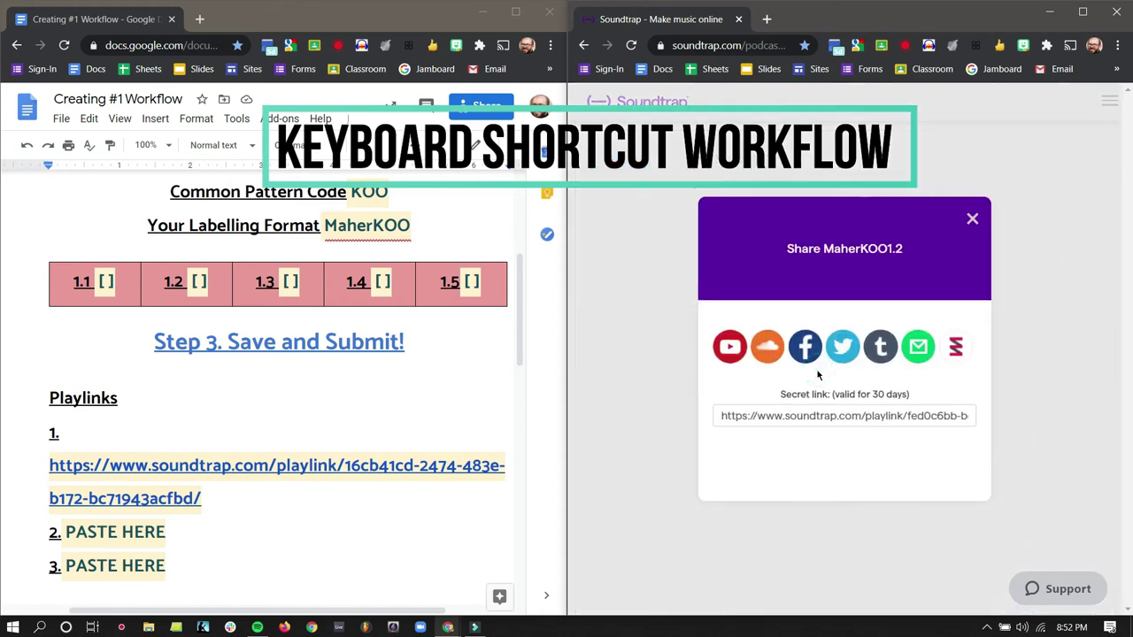
{"action": "left_click", "coordinate": [760, 416]}
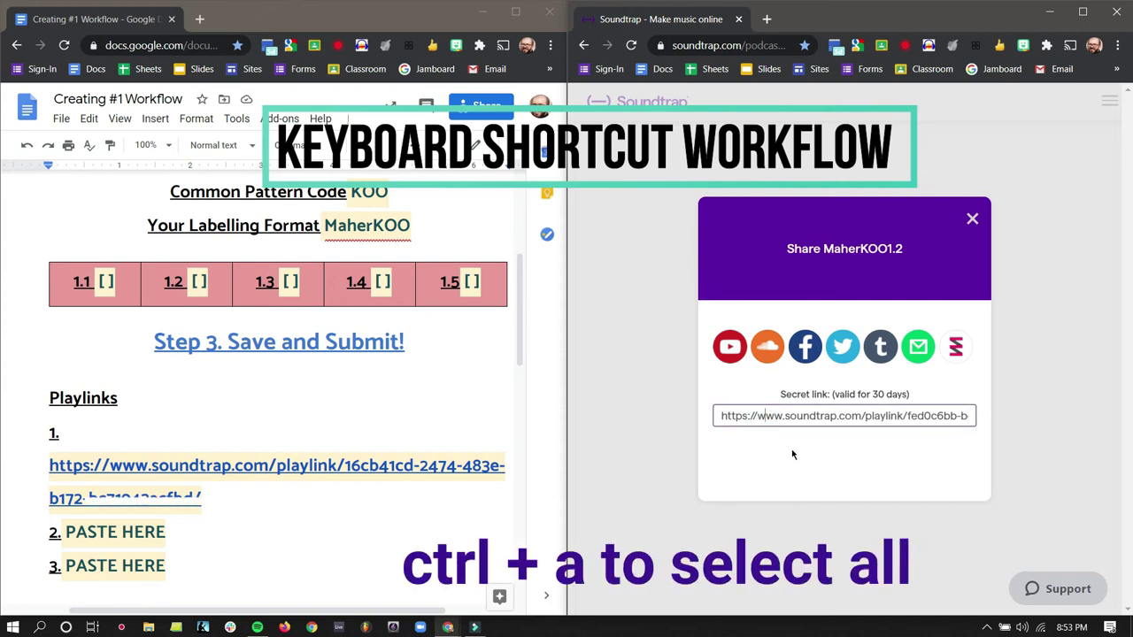
{"action": "key", "text": "ctrl+a"}
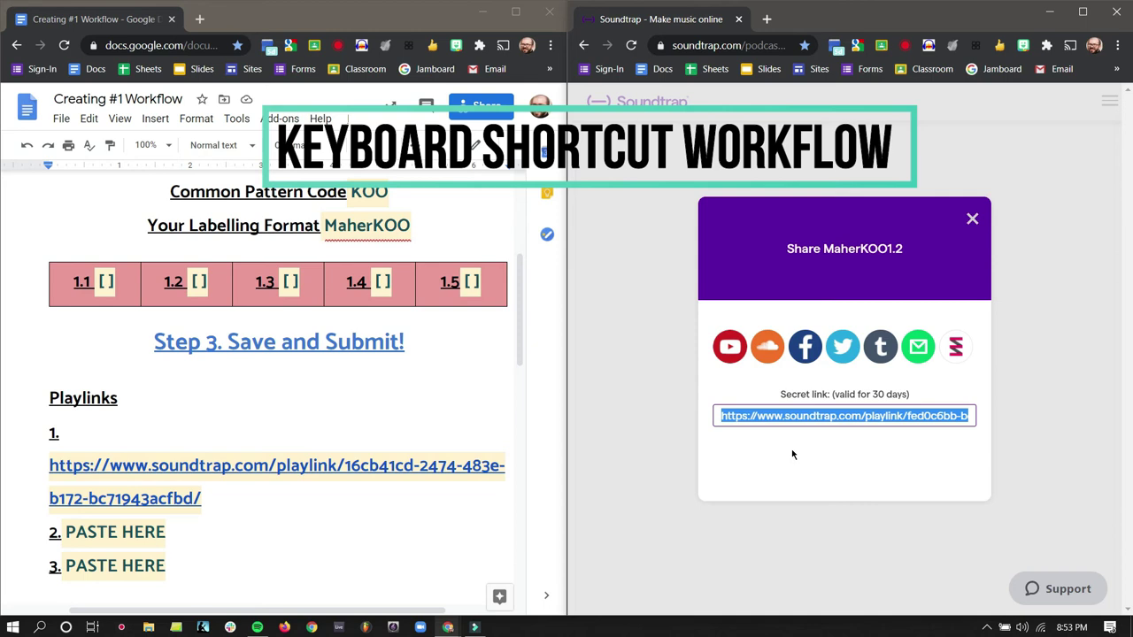
{"action": "key", "text": "ctrl+c"}
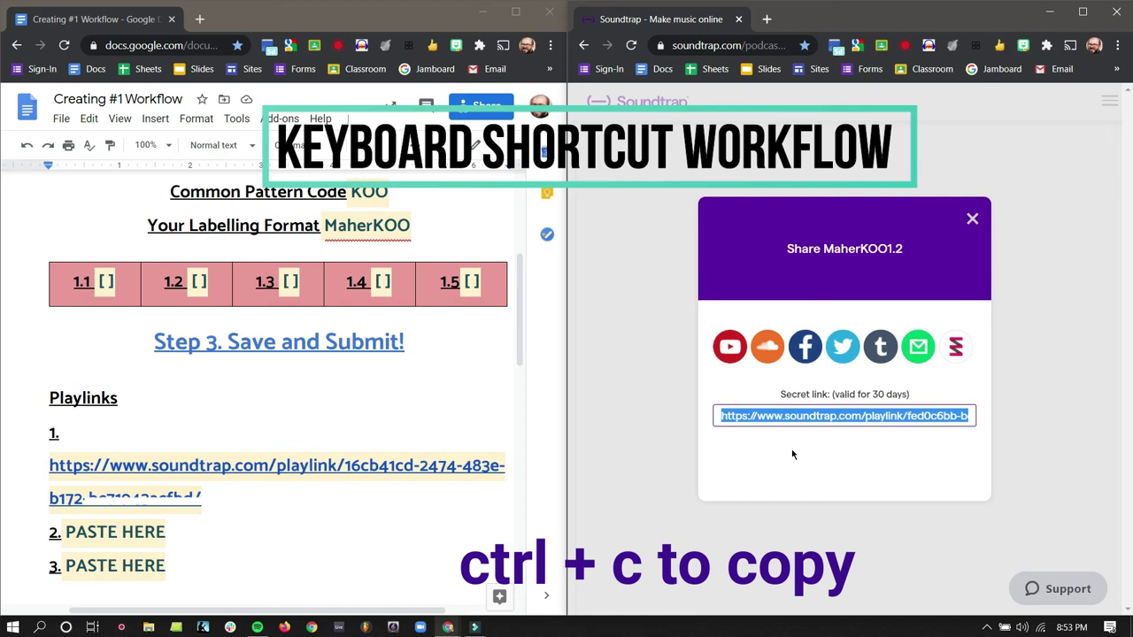
Step: Paste the MaherKOO1.2 playlink over the PASTE HERE placeholder in item 2
{"action": "left_click", "coordinate": [67, 531]}
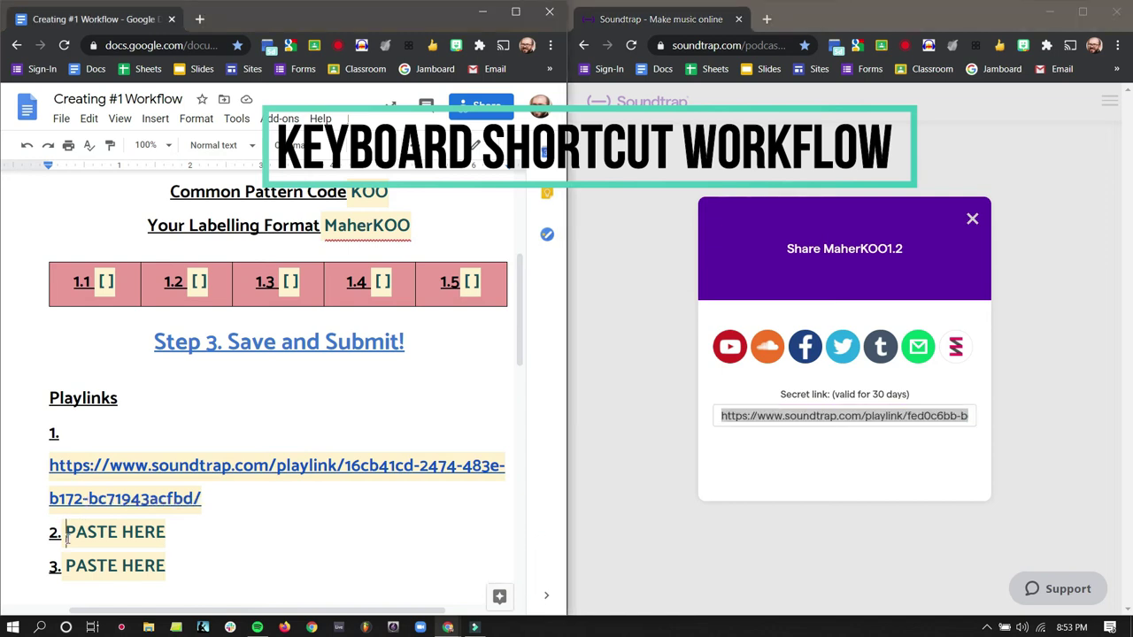
{"action": "left_click_drag", "start_coordinate": [67, 531], "coordinate": [165, 533]}
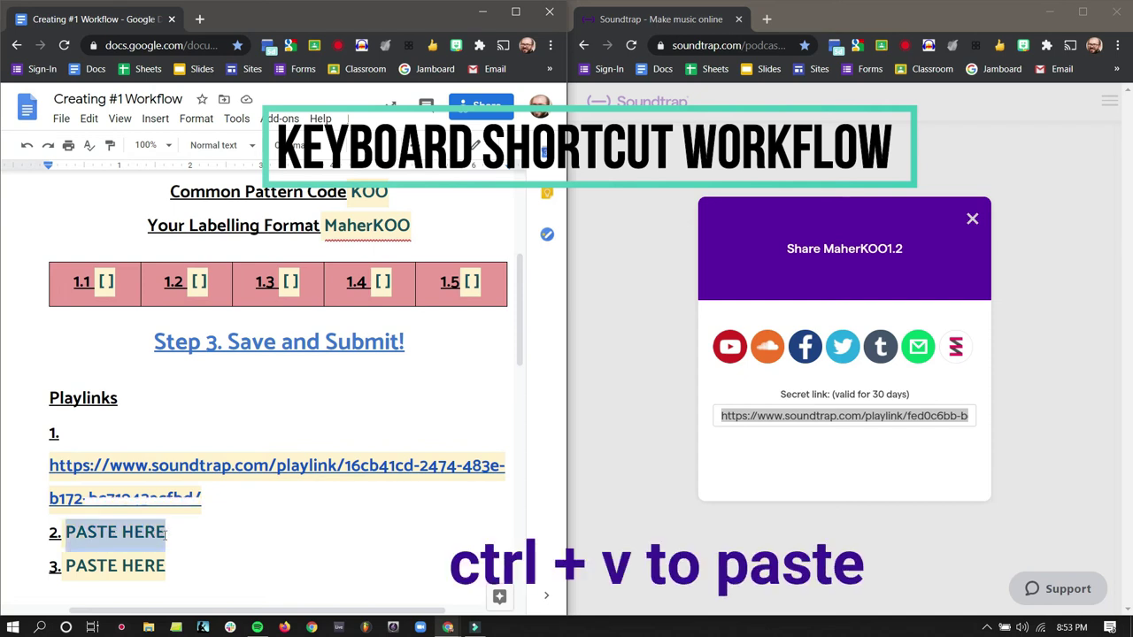
{"action": "key", "text": "ctrl+v"}
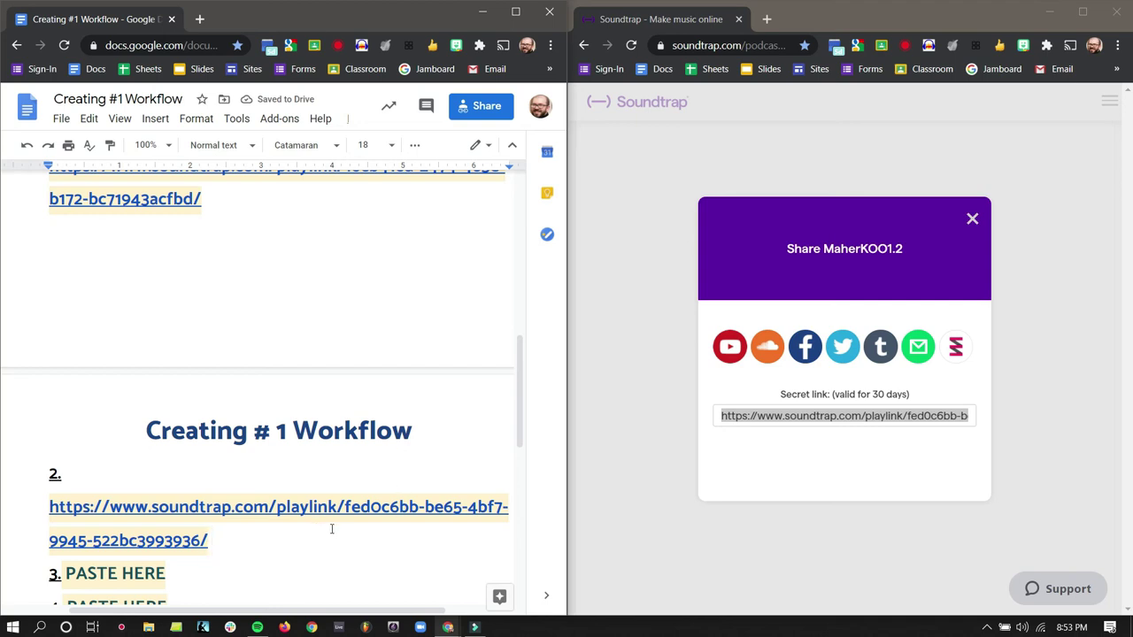
Step: Scroll the doc to confirm items 1 and 2 hold their playlinks
{"action": "scroll", "coordinate": [328, 528], "scroll_direction": "up", "scroll_amount": 1}
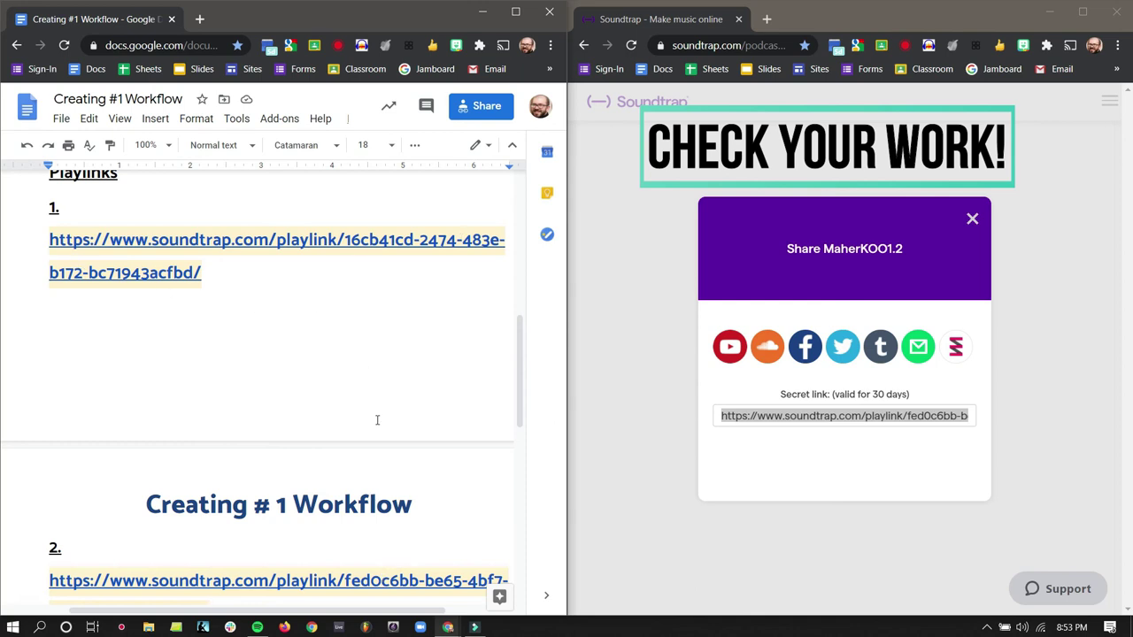
{"action": "scroll", "coordinate": [366, 453], "scroll_direction": "down", "scroll_amount": 1}
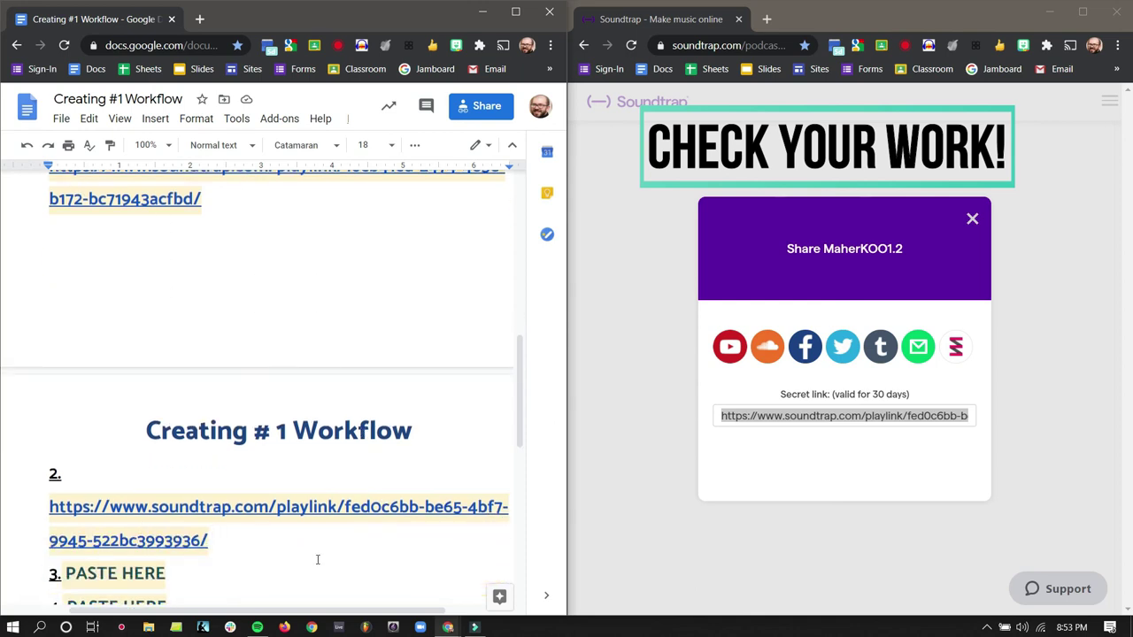
{"action": "scroll", "coordinate": [316, 557], "scroll_direction": "up", "scroll_amount": 1}
{"action": "scroll", "coordinate": [329, 535], "scroll_direction": "down", "scroll_amount": 1}
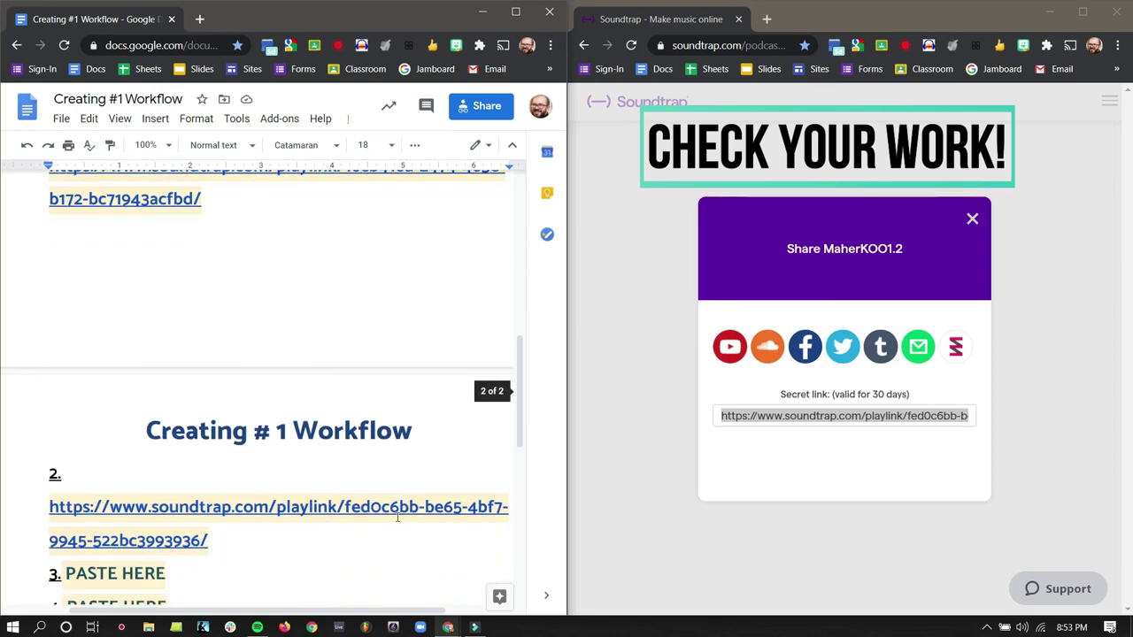
{"action": "scroll", "coordinate": [387, 489], "scroll_direction": "up", "scroll_amount": 1}
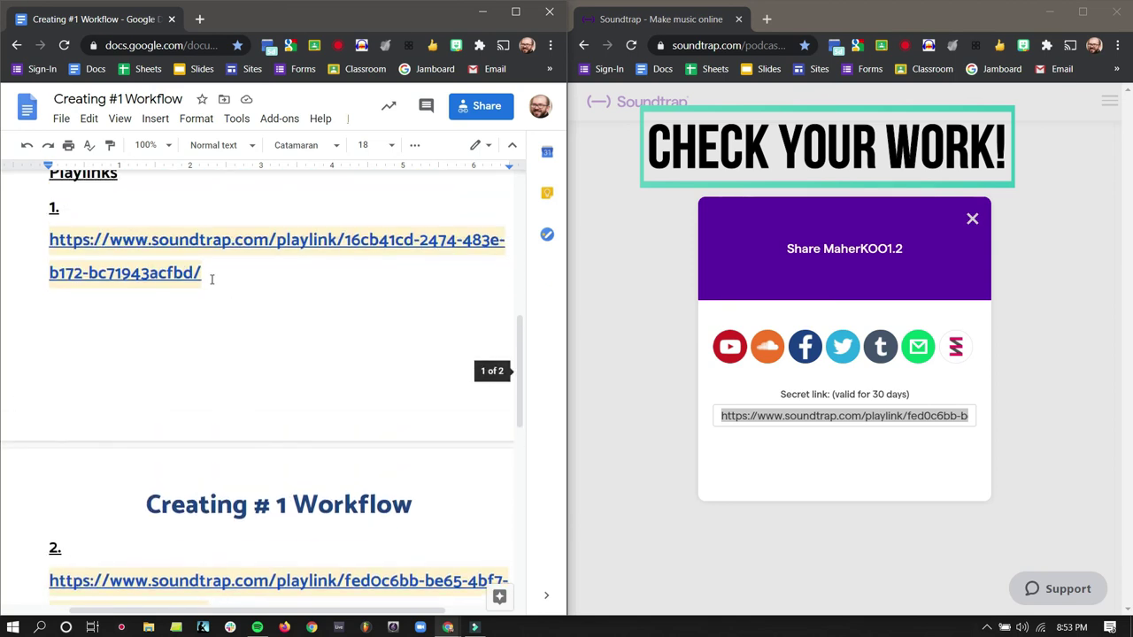
Step: Close the MaherKOO1.2 share window and select the remaining placeholder lines 3 to 5
{"action": "left_click", "coordinate": [917, 412]}
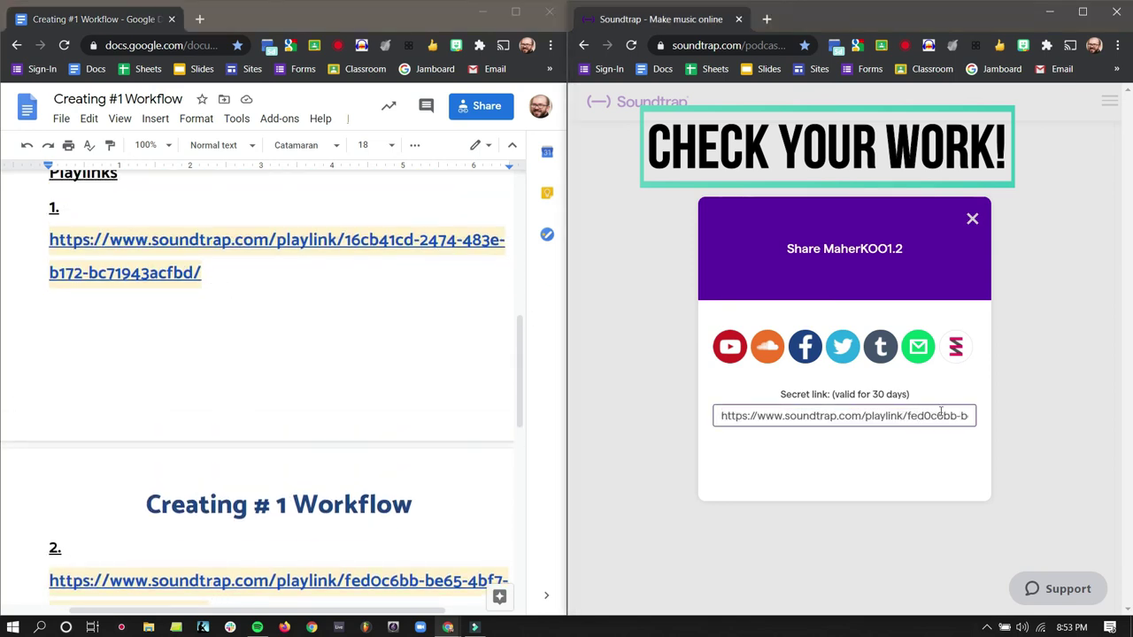
{"action": "left_click", "coordinate": [974, 219]}
{"action": "scroll", "coordinate": [370, 375], "scroll_direction": "down", "scroll_amount": 3}
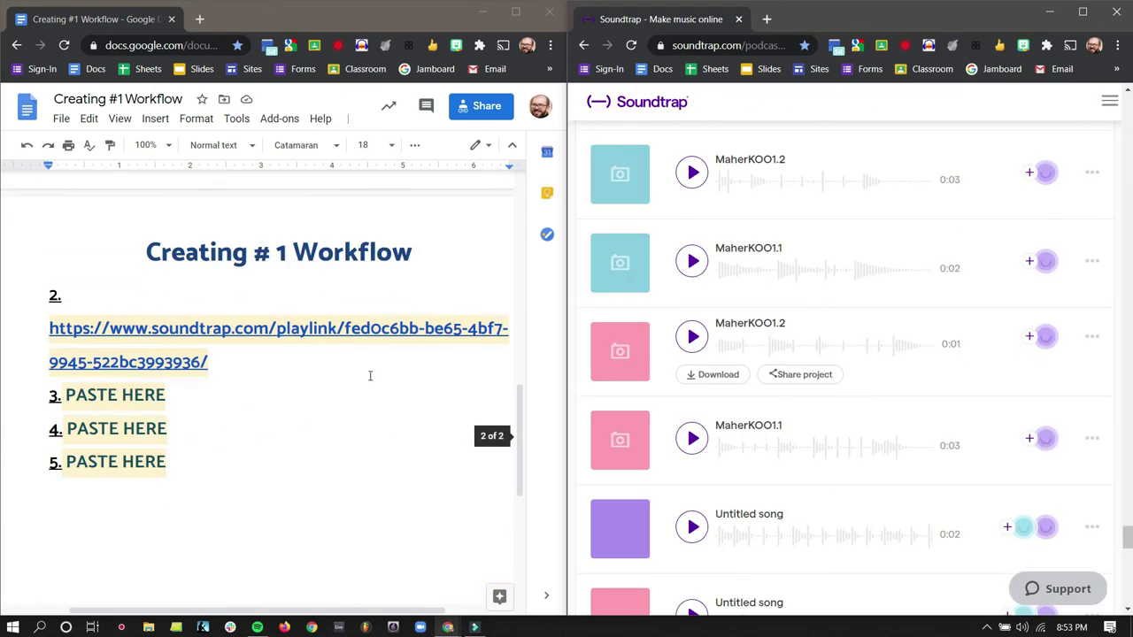
{"action": "left_click_drag", "start_coordinate": [172, 419], "coordinate": [59, 354]}
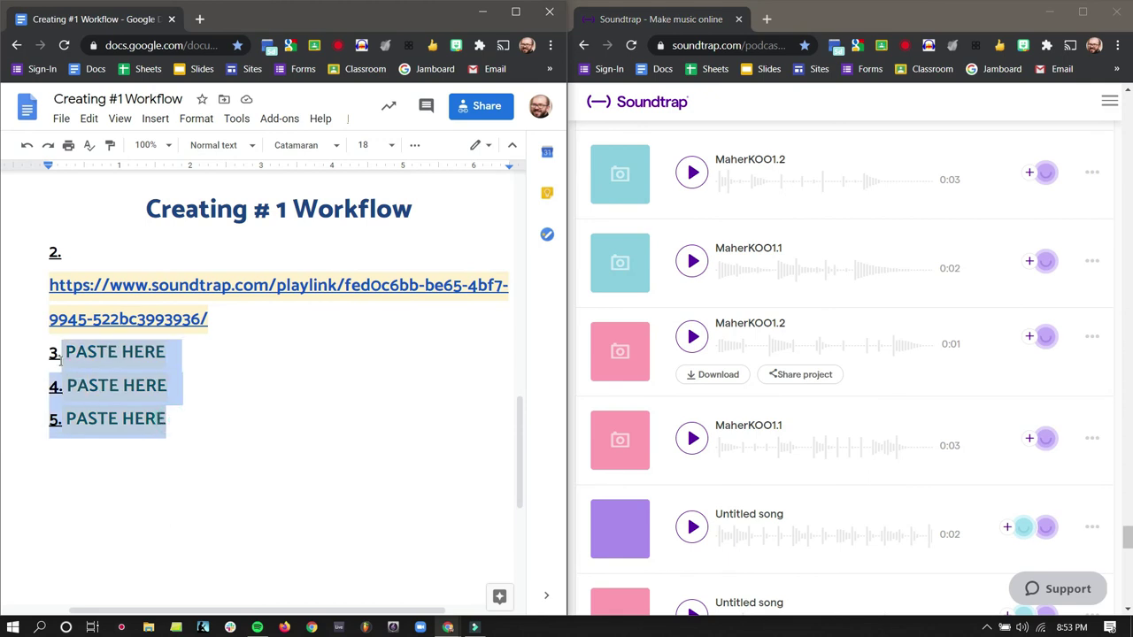